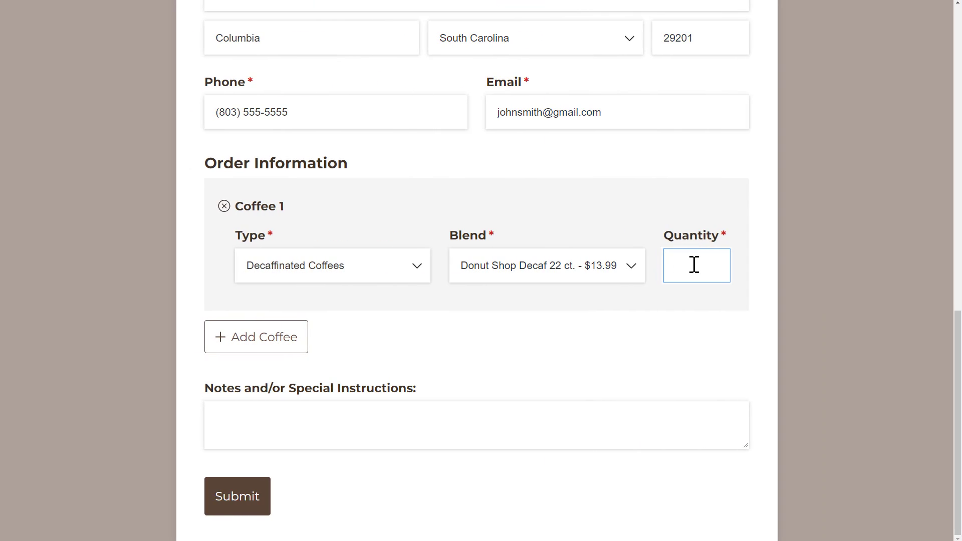
In the sample form demo, enter 21, pick the Downtown Columbia store location and view the class list
{"action": "type", "text": "21"}
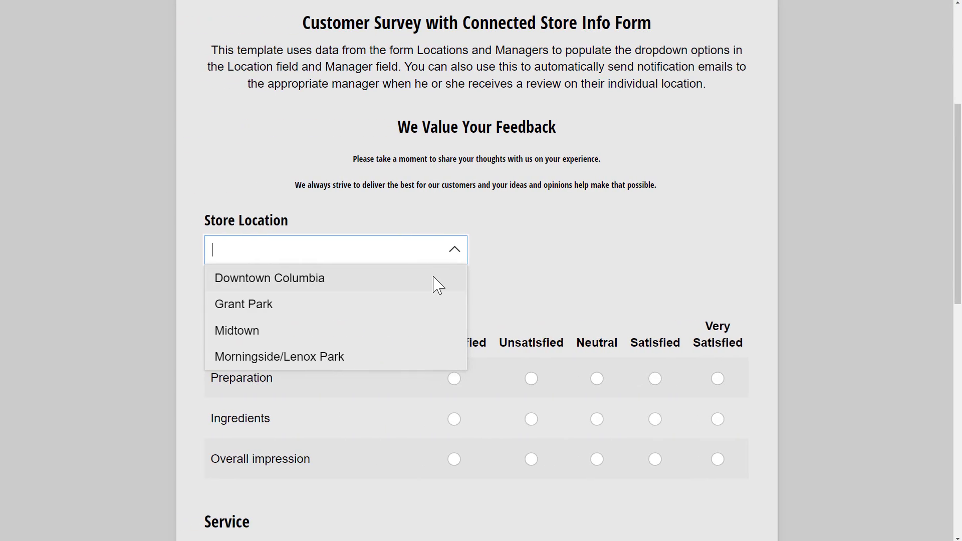
{"action": "left_click", "coordinate": [433, 277]}
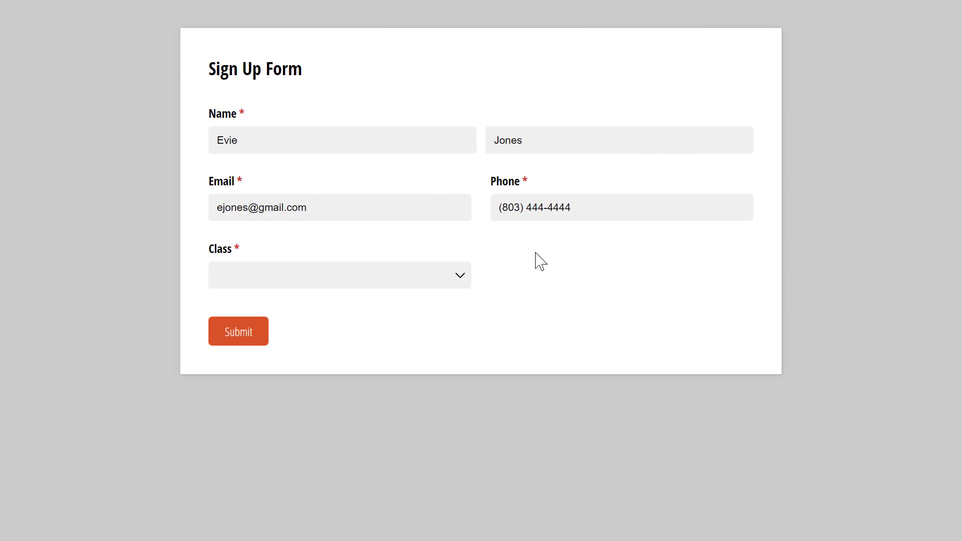
{"action": "left_click", "coordinate": [431, 273]}
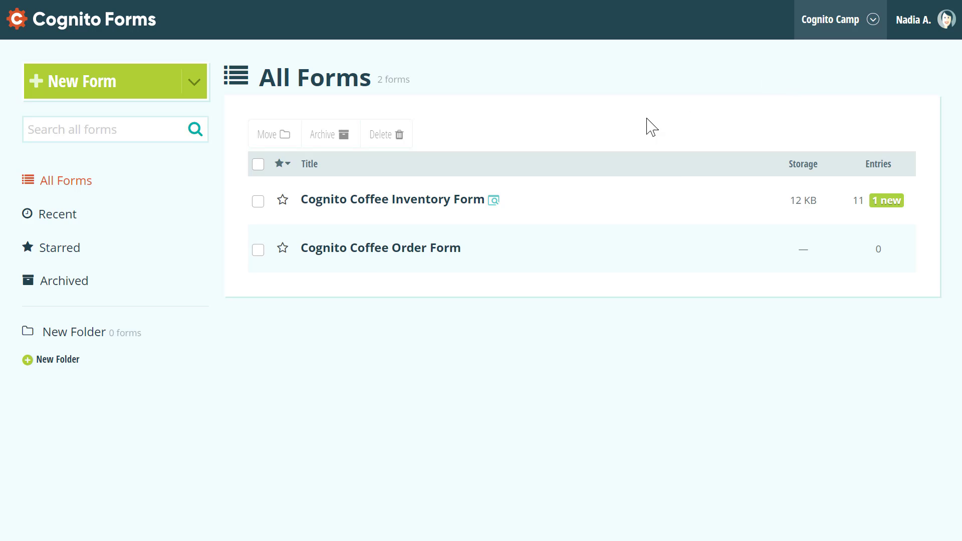
Open the Cognito Coffee Inventory Form and view its 11 coffee entries
{"action": "left_click", "coordinate": [453, 197]}
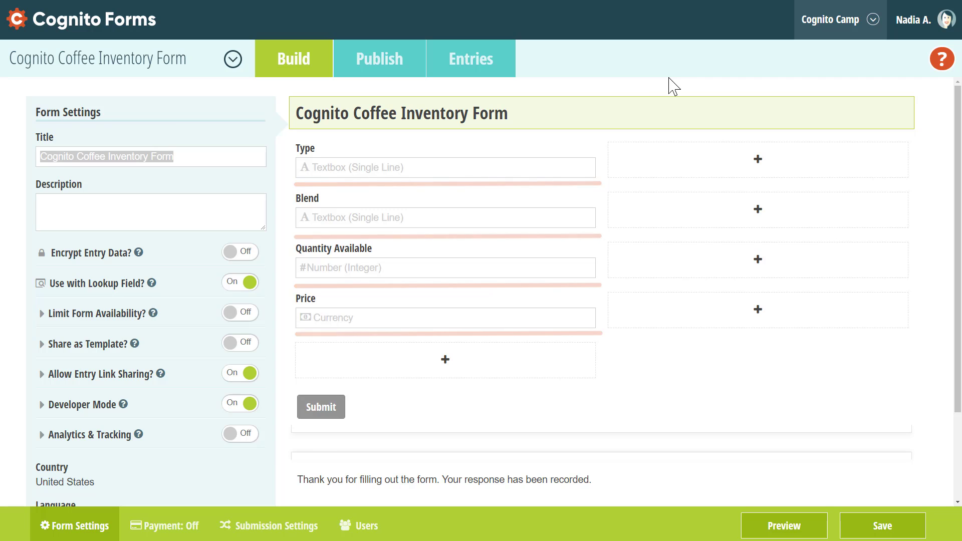
{"action": "left_click", "coordinate": [482, 70]}
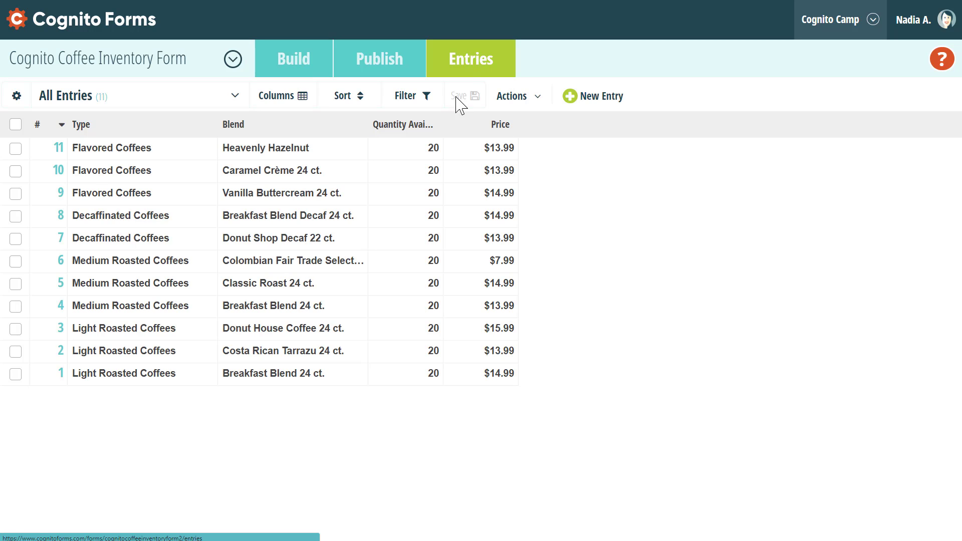
Open entry 11, Heavenly Hazelnut, and expand the form switcher beside the form name
{"action": "left_click", "coordinate": [411, 155]}
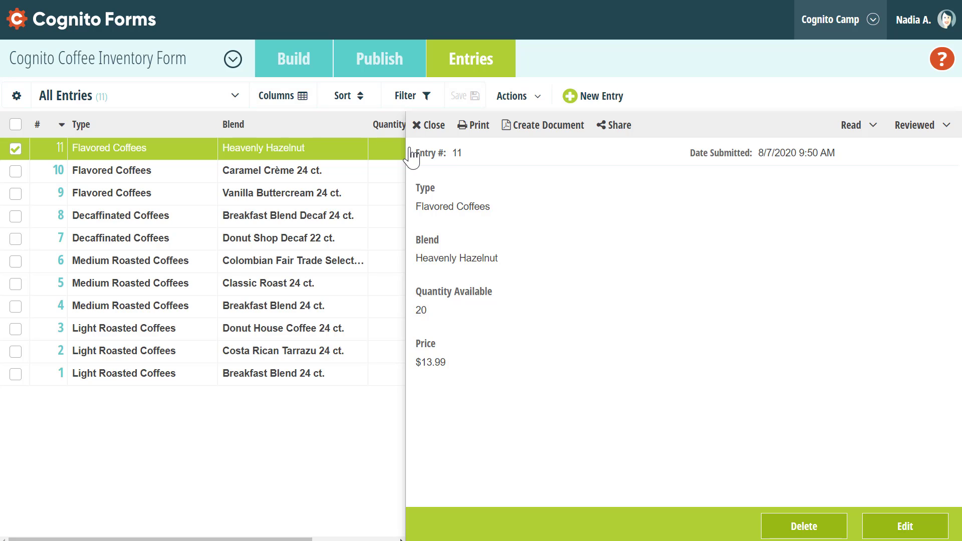
{"action": "left_click", "coordinate": [234, 64]}
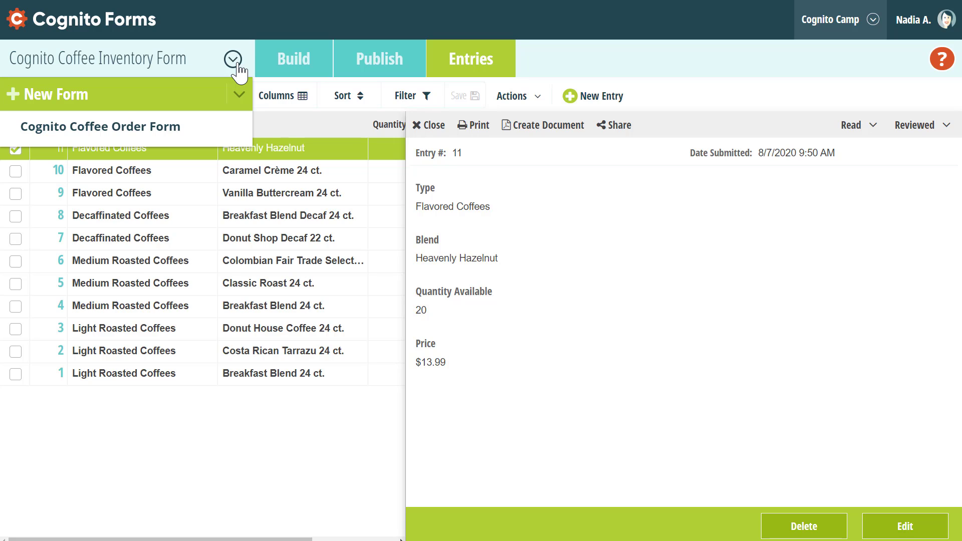
In the Coffee Order Form builder, add a Lookup field labelled 'Selection:' inside Coffee 1
{"action": "left_click", "coordinate": [223, 125]}
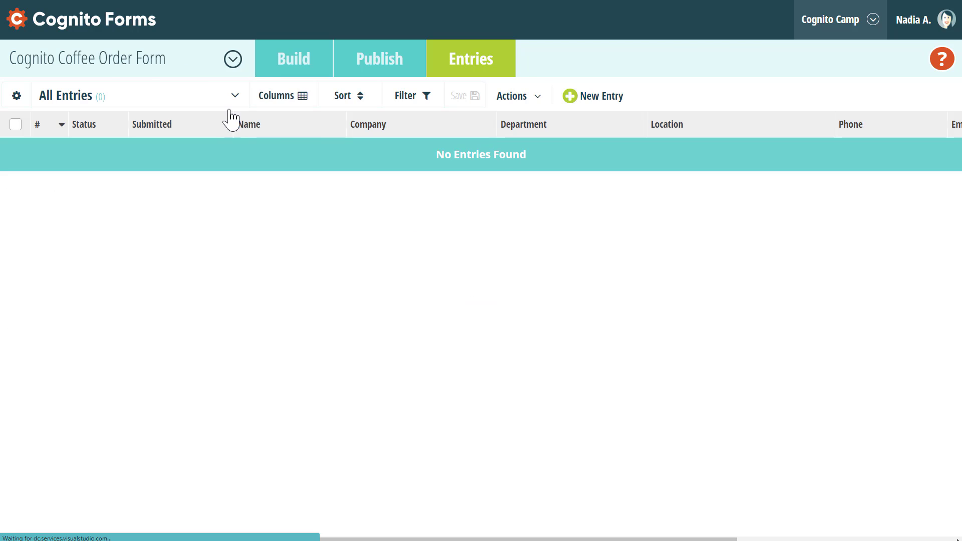
{"action": "left_click", "coordinate": [269, 72]}
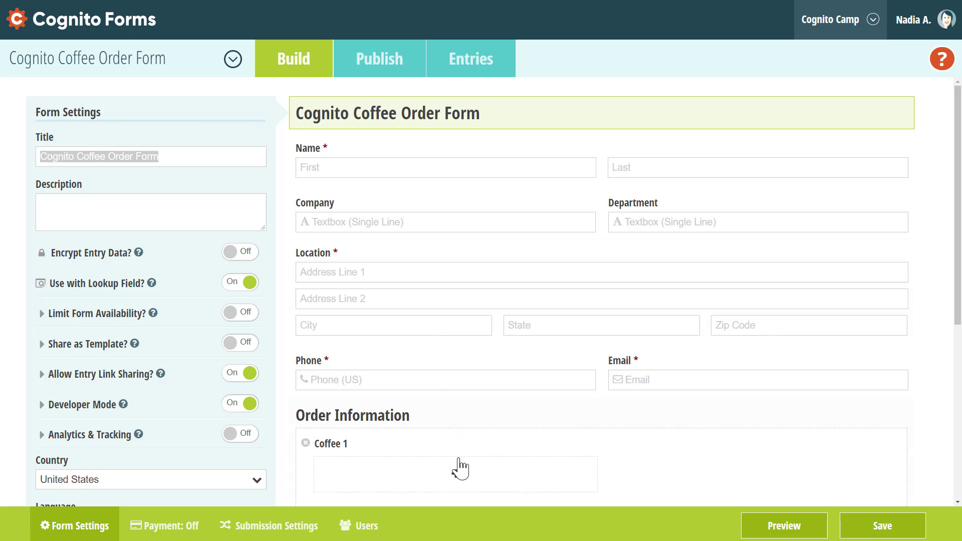
{"action": "left_click", "coordinate": [461, 487]}
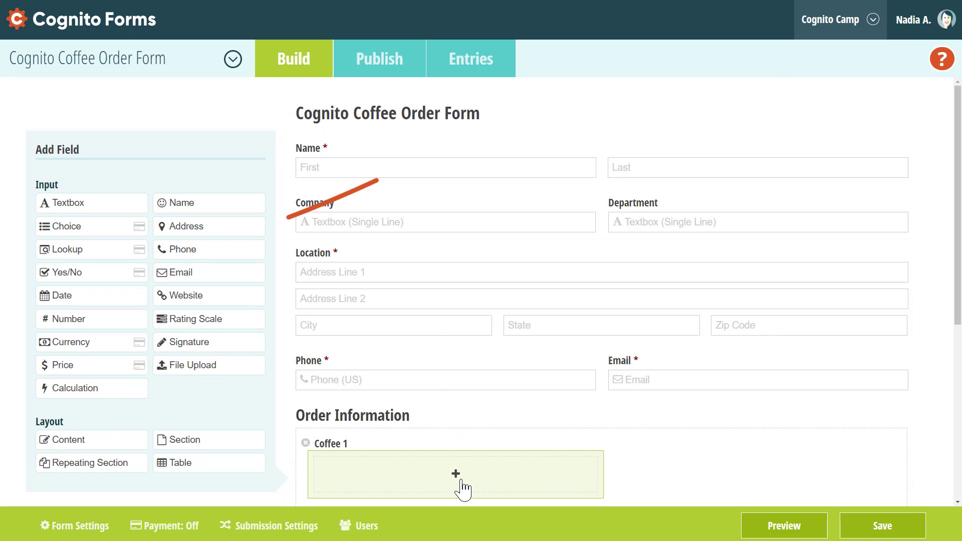
{"action": "left_click", "coordinate": [102, 254]}
{"action": "type", "text": "Selection:"}
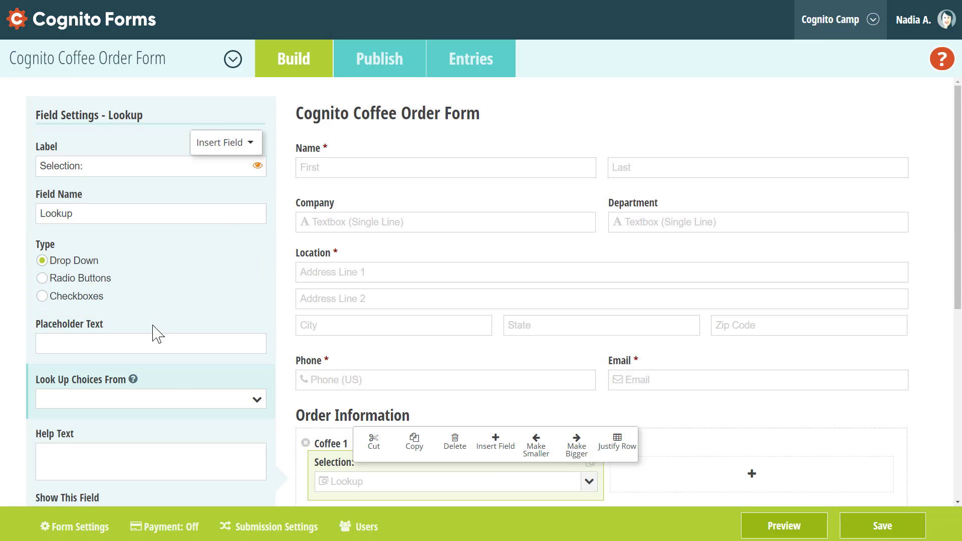
Set the Selection lookup's Look Up Choices From source to Cognito Coffee Inventory Form
{"action": "left_click", "coordinate": [174, 392]}
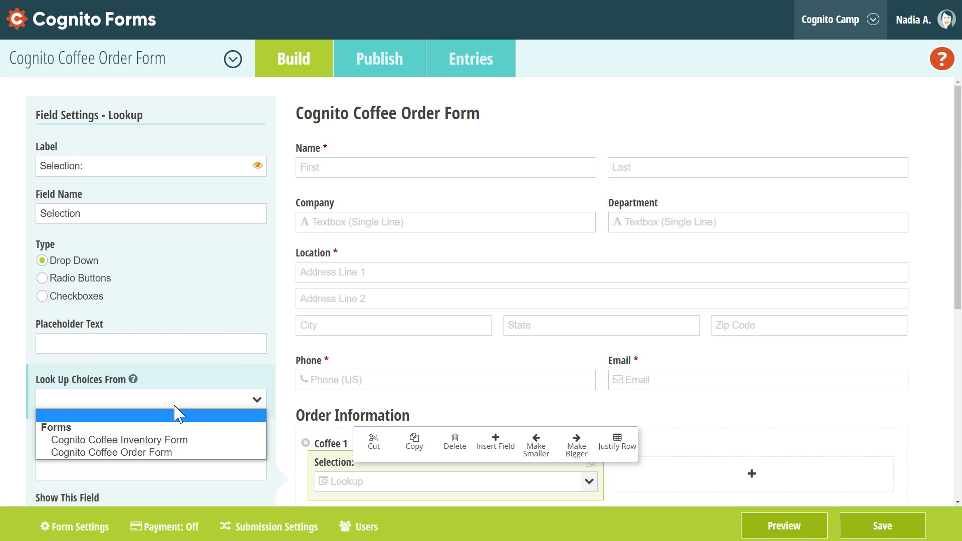
{"action": "left_click", "coordinate": [175, 441]}
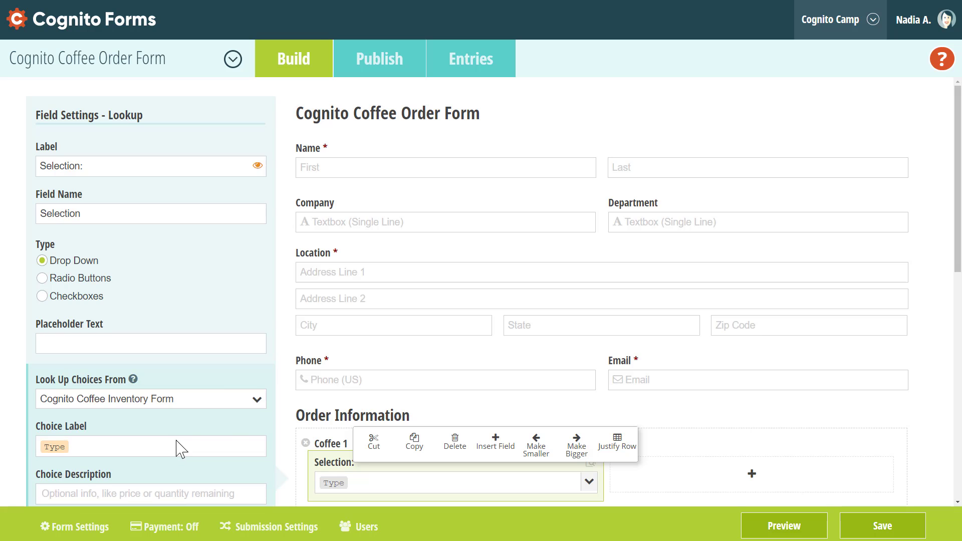
Replace the choice label with inserted inventory fields Type, Blend and Price separated by dashes
{"action": "left_click_drag", "start_coordinate": [955, 170], "coordinate": [948, 281]}
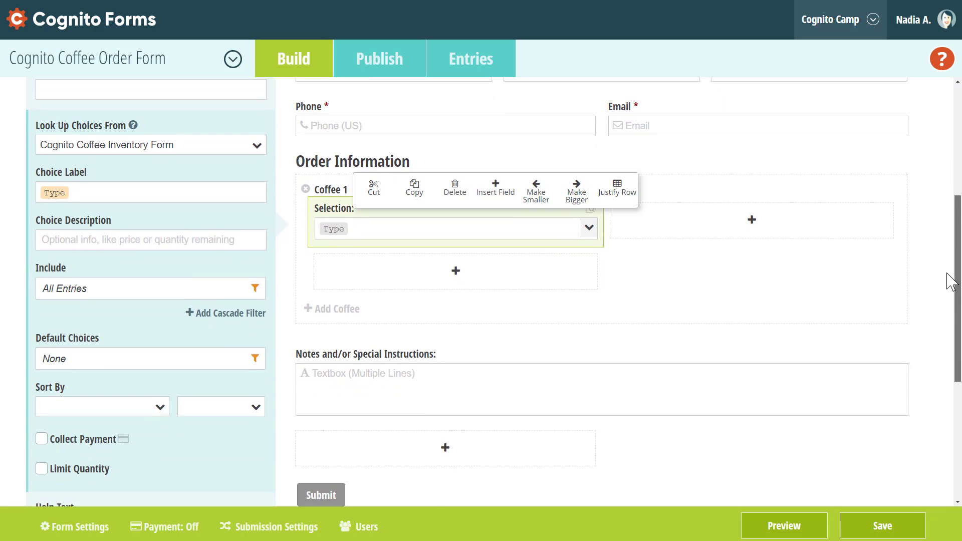
{"action": "left_click", "coordinate": [129, 197]}
{"action": "key", "text": "BackSpace"}
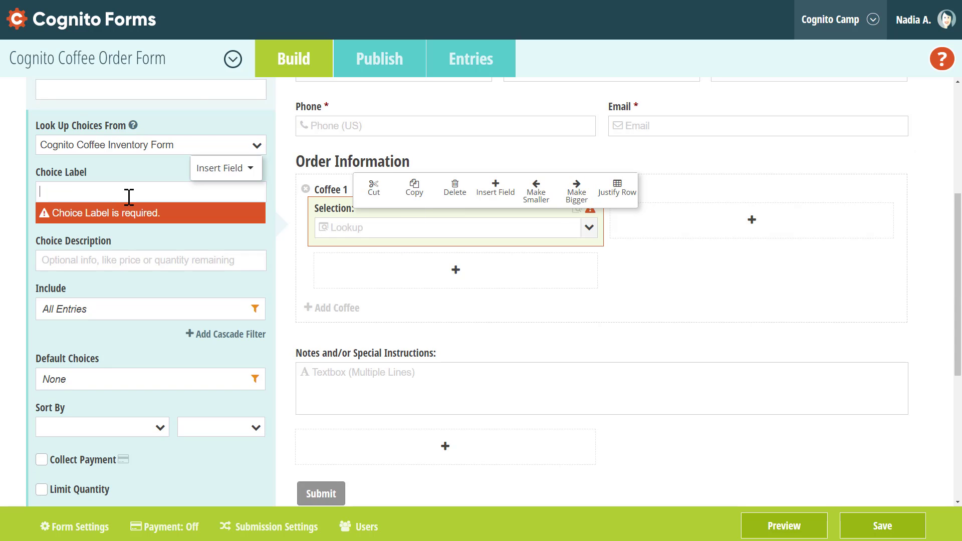
{"action": "left_click", "coordinate": [209, 182]}
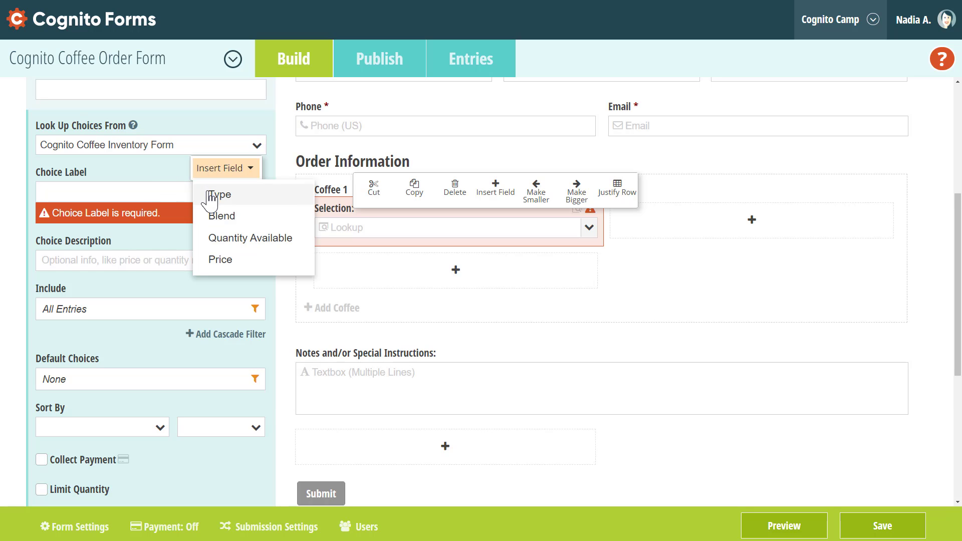
{"action": "left_click", "coordinate": [208, 194]}
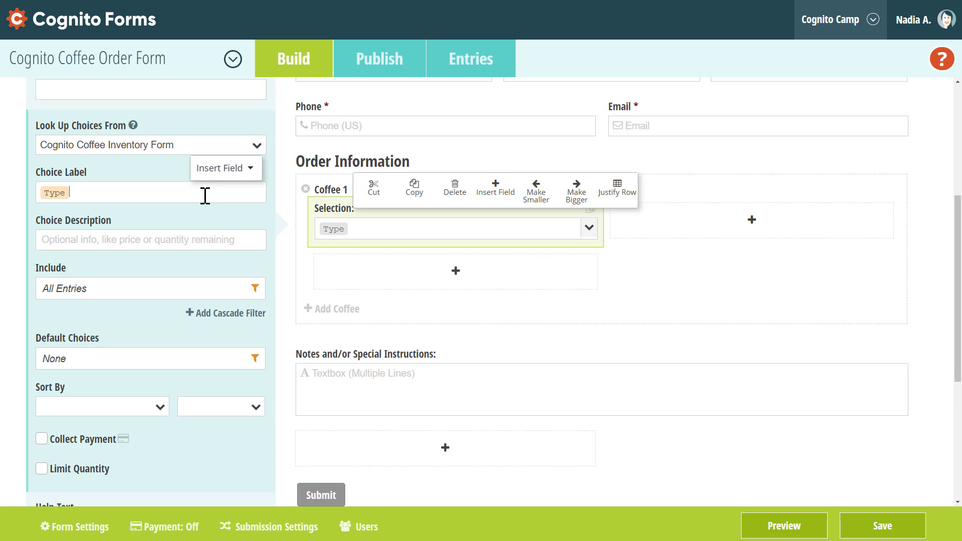
{"action": "type", "text": "-"}
{"action": "left_click", "coordinate": [226, 177]}
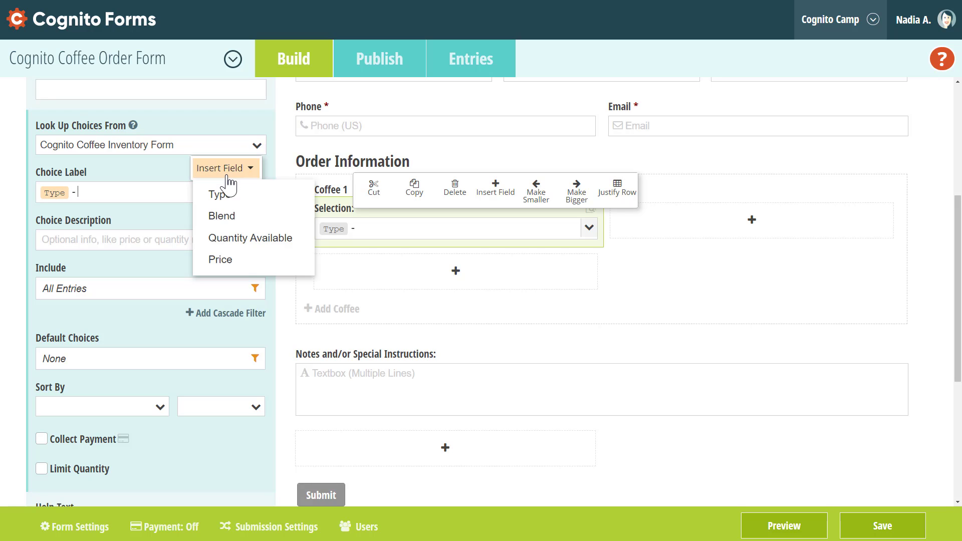
{"action": "left_click", "coordinate": [221, 216]}
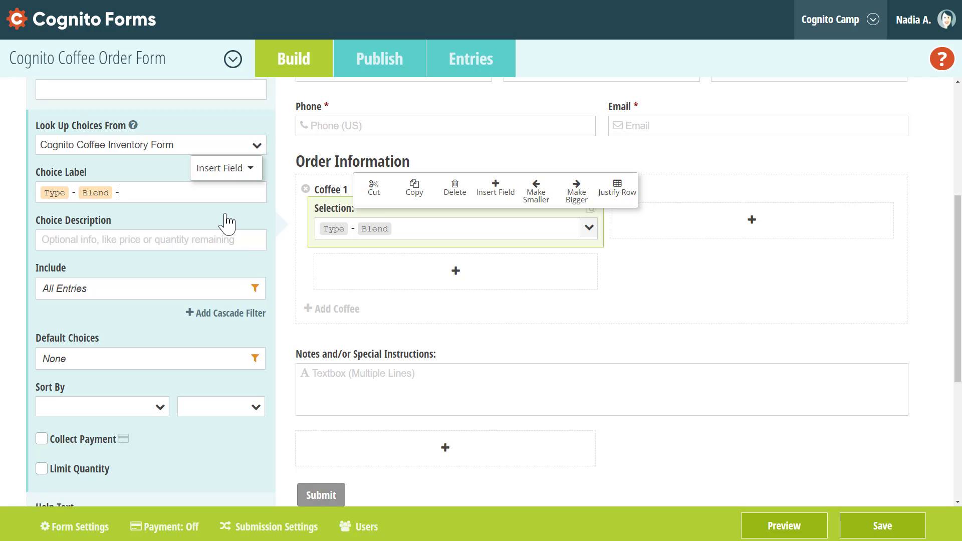
{"action": "left_click", "coordinate": [229, 175]}
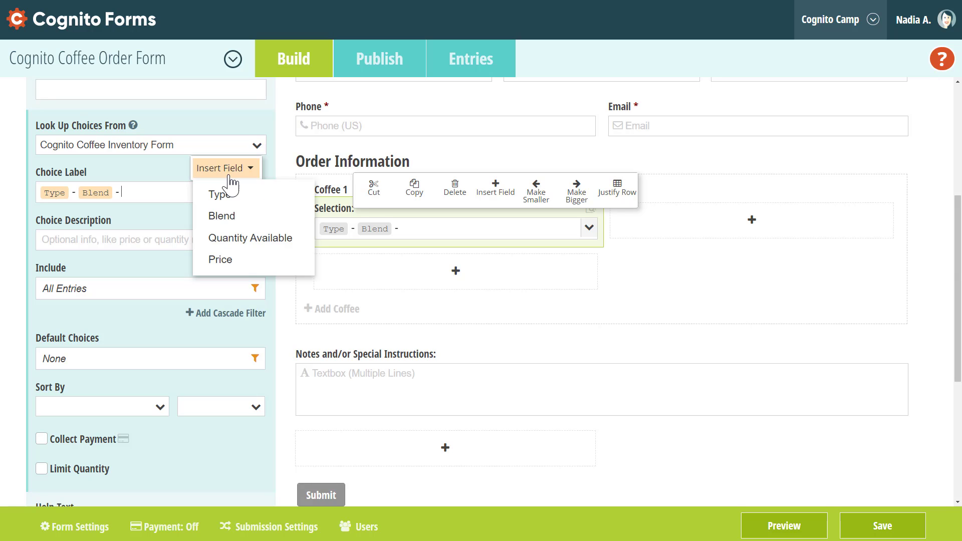
{"action": "left_click", "coordinate": [220, 260]}
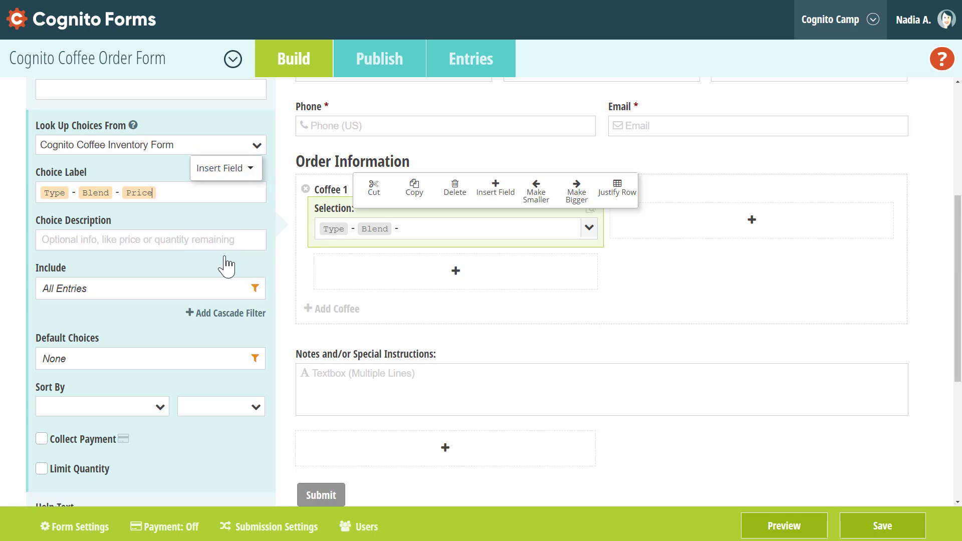
{"action": "left_click", "coordinate": [757, 527]}
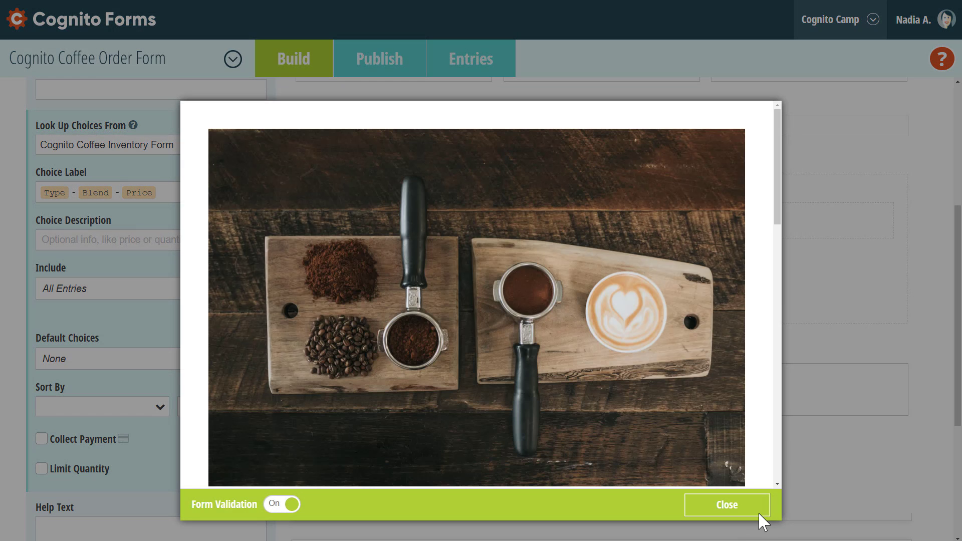
{"action": "left_click_drag", "start_coordinate": [777, 215], "coordinate": [768, 427]}
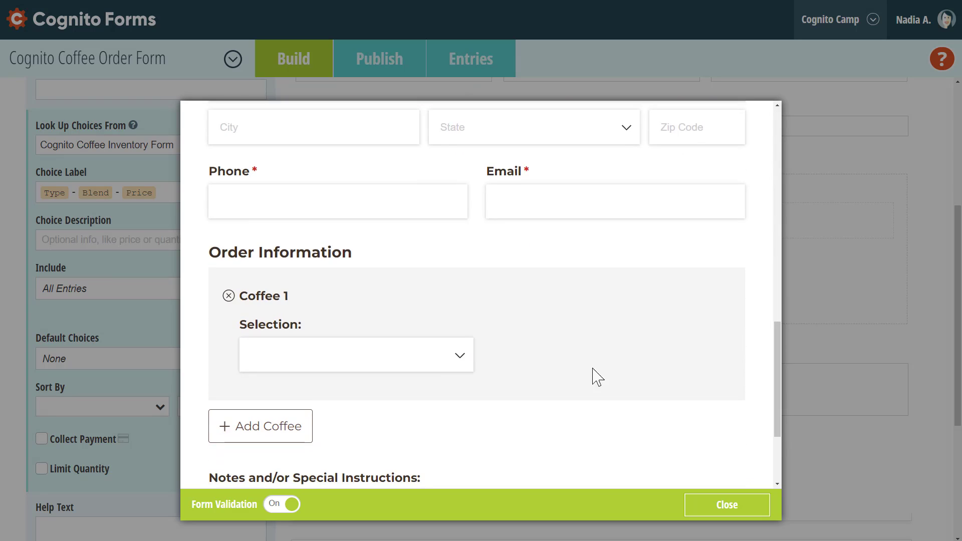
{"action": "left_click", "coordinate": [466, 364]}
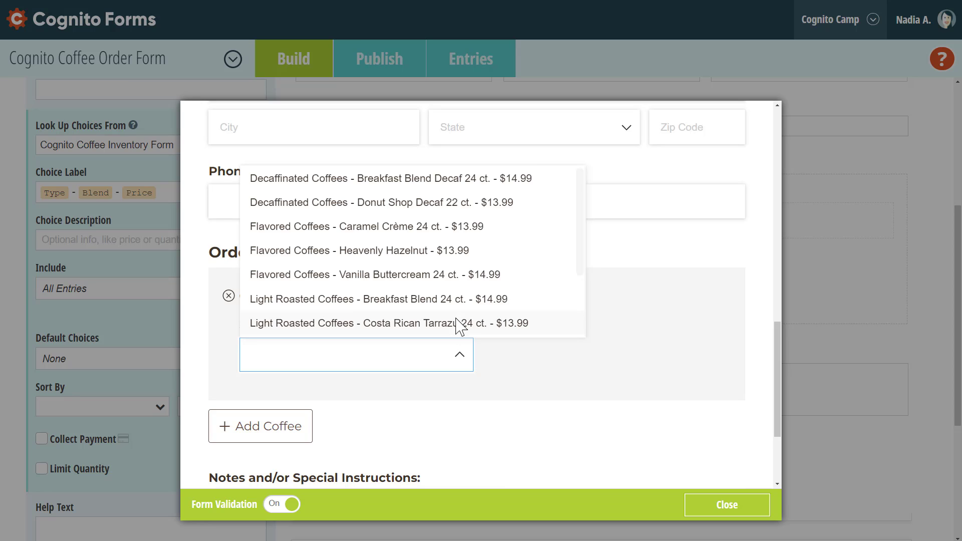
{"action": "left_click", "coordinate": [453, 227]}
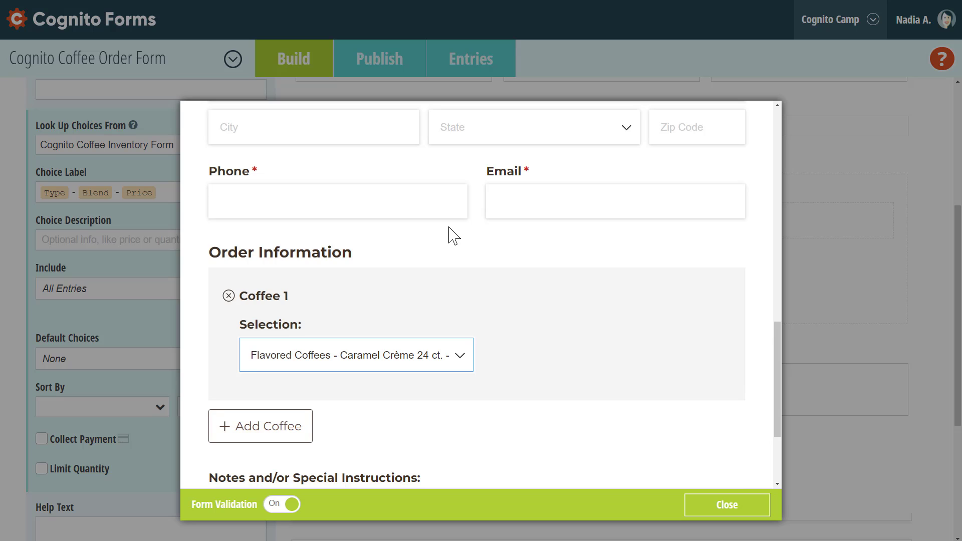
{"action": "left_click", "coordinate": [916, 234]}
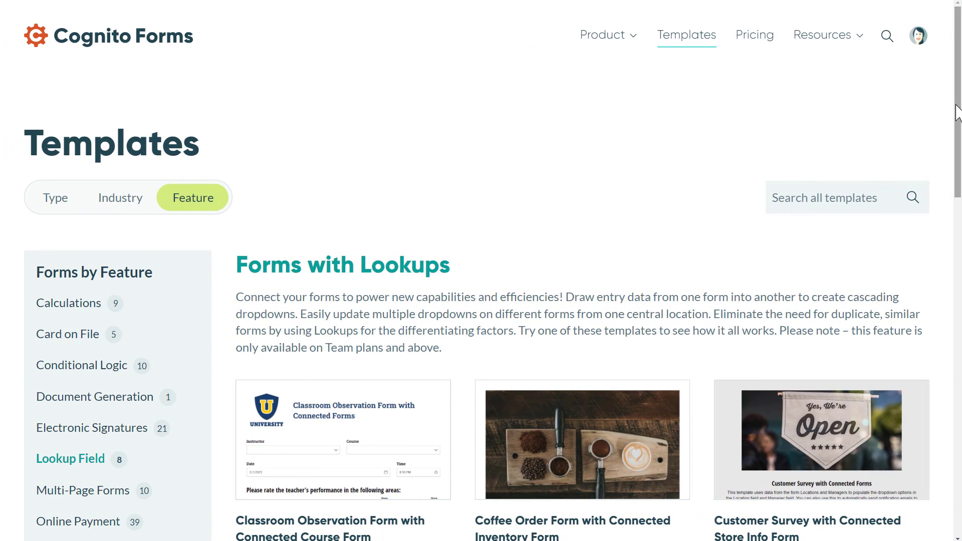
Scroll through the eight Lookup Field templates, such as Travel Expense Worksheet
{"action": "left_click_drag", "start_coordinate": [957, 113], "coordinate": [956, 290]}
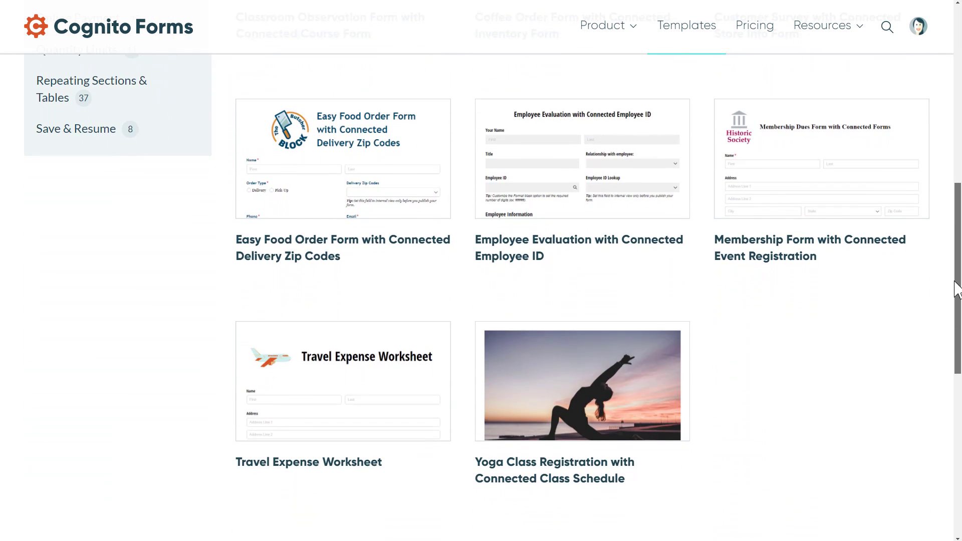